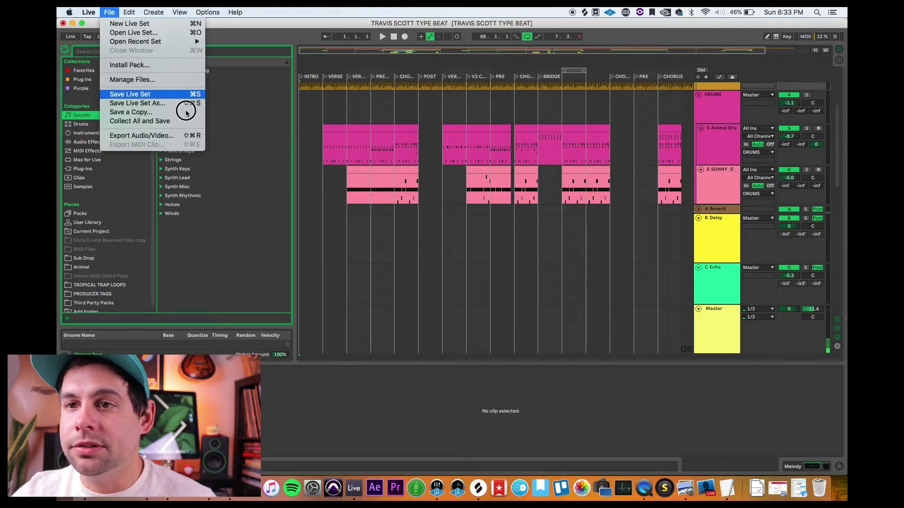
Step: Collect all used media into the project folder and save the set, keeping the default choices
click(186, 125)
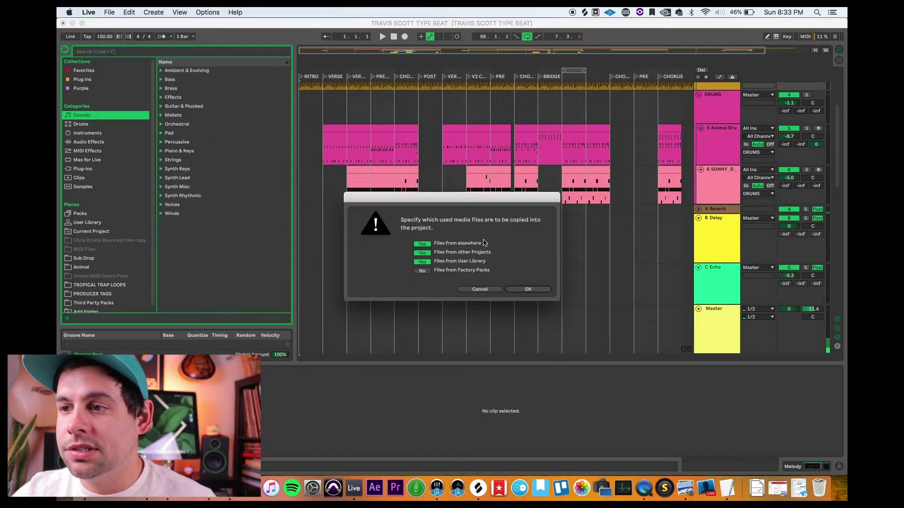
click(530, 290)
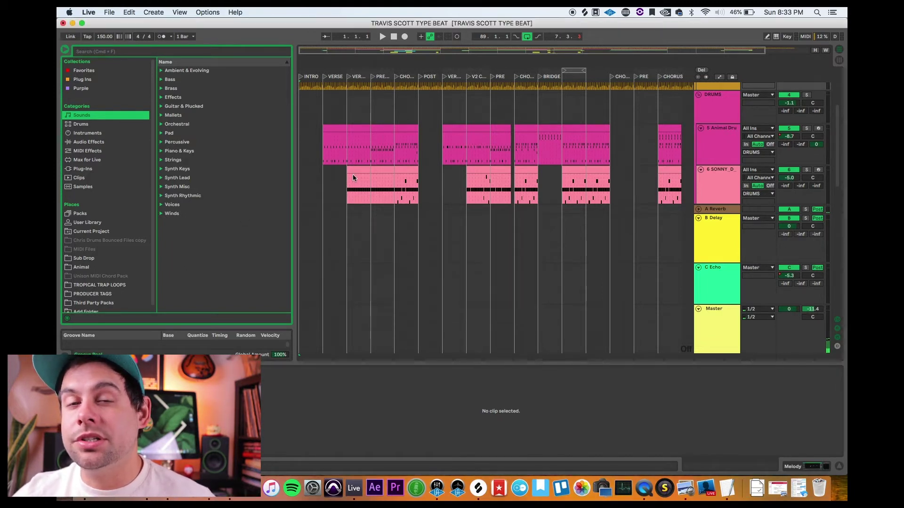
Step: Open the Manage Project file overview and show the 11 files used from elsewhere
click(109, 14)
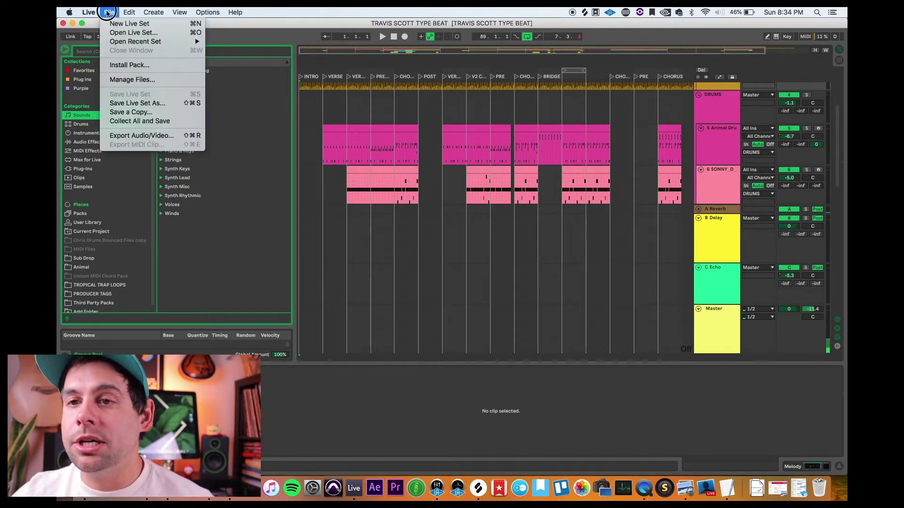
click(134, 79)
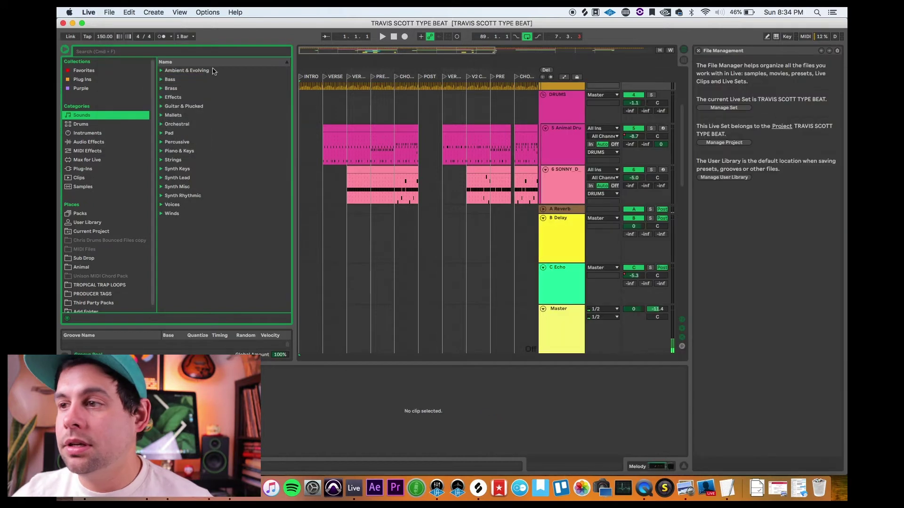
click(723, 143)
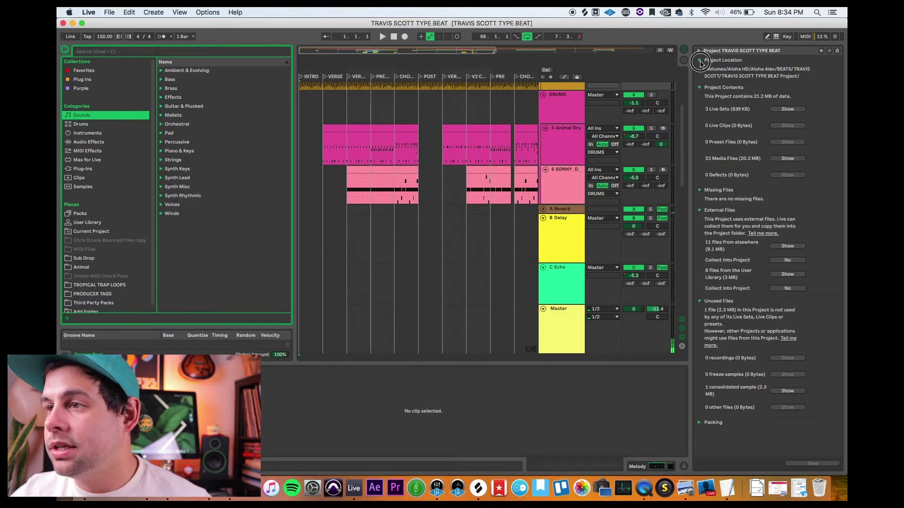
click(786, 245)
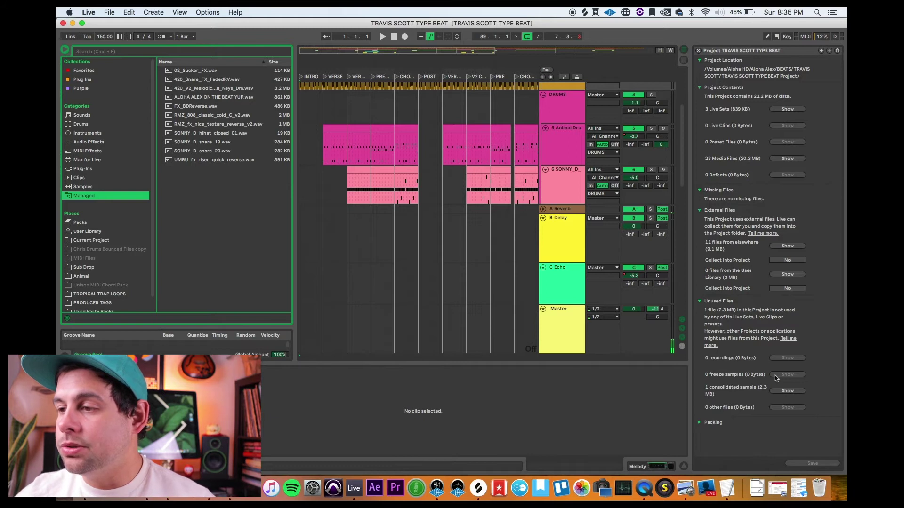
Step: Show the project's one unused 2.3 MB consolidated sample in the browser
click(782, 390)
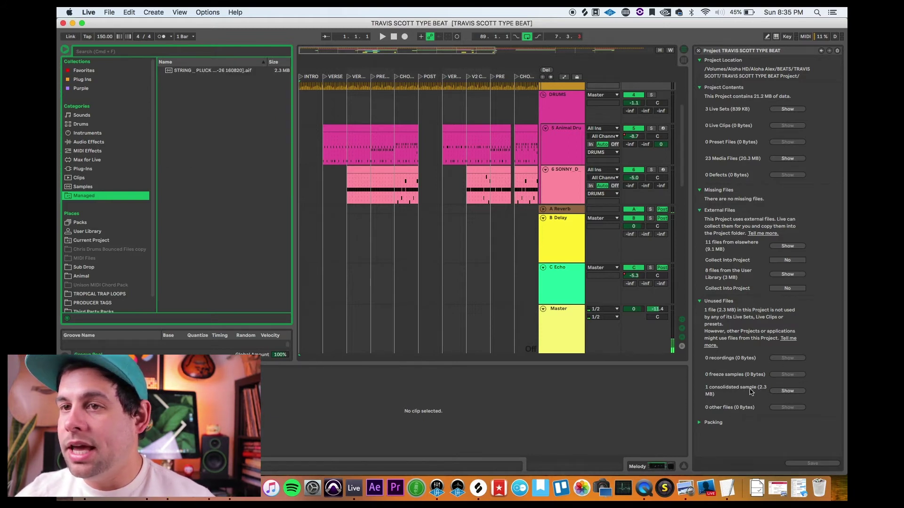
Step: Delete the unused string pluck .aif sample and confirm Move to Trash
click(203, 70)
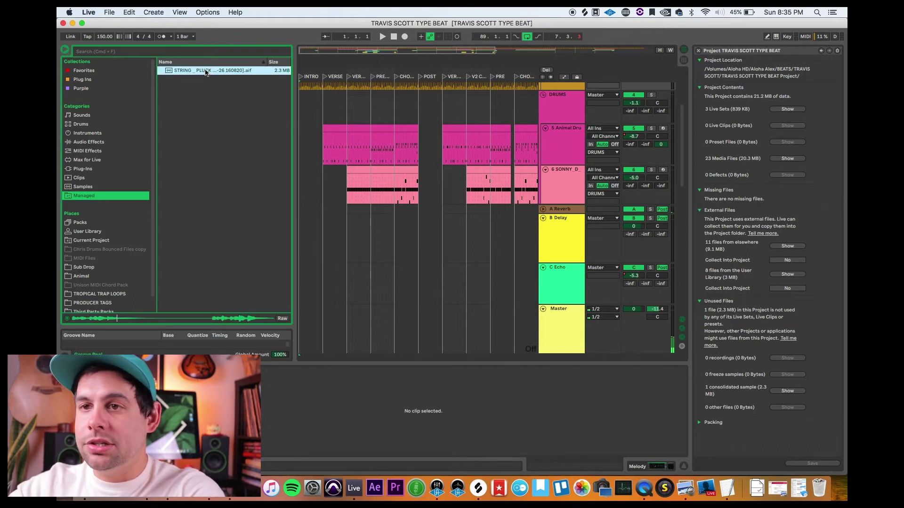
key(Delete)
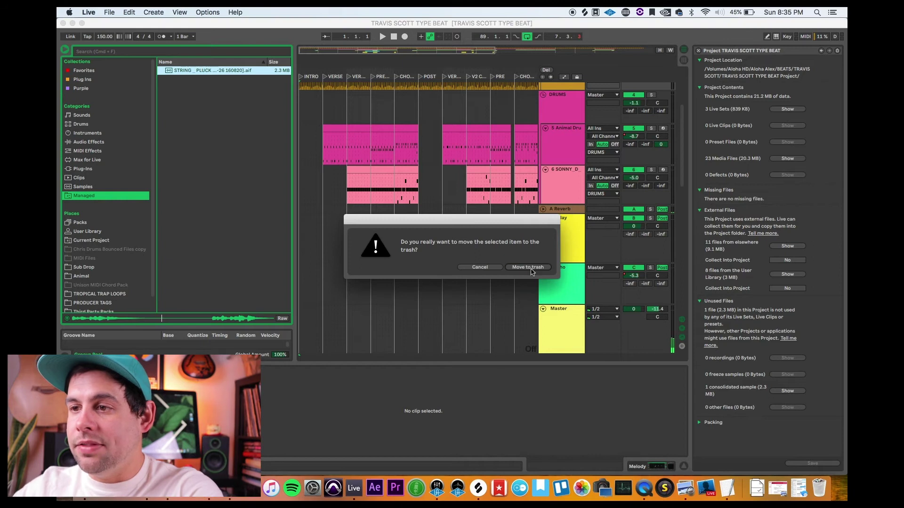
click(530, 266)
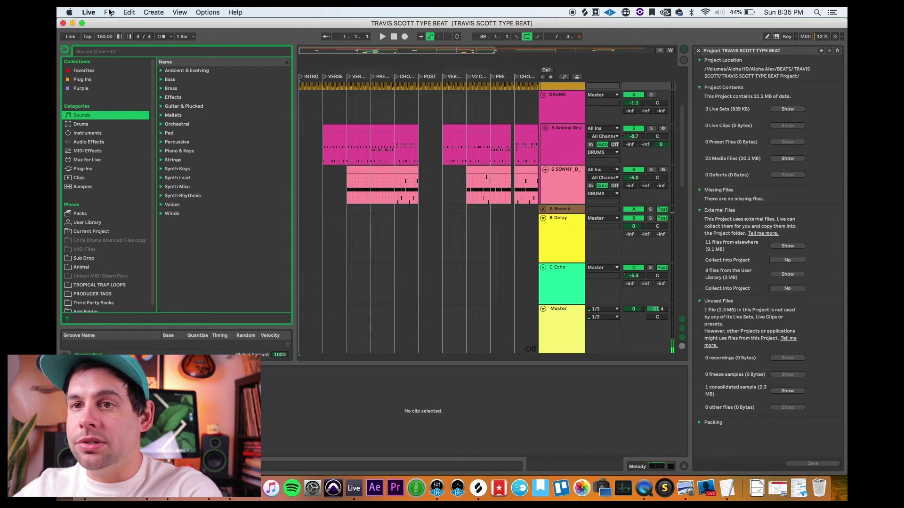
click(110, 12)
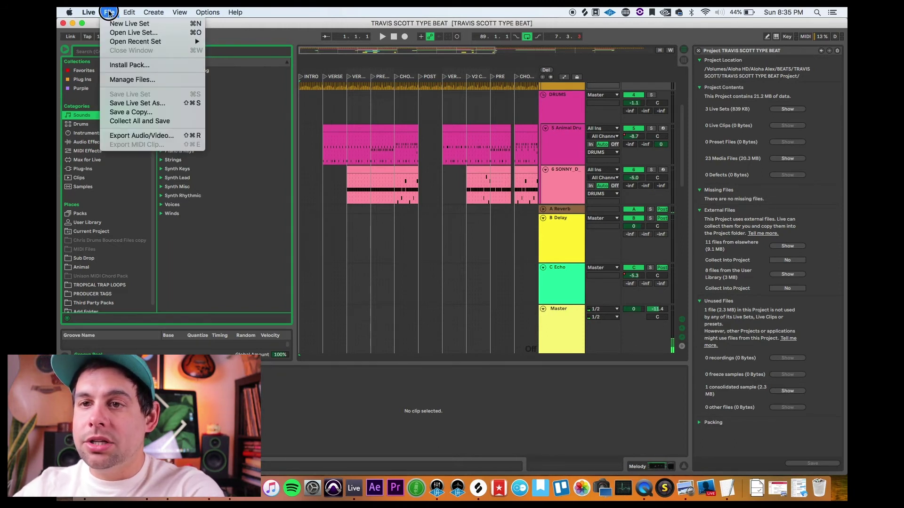
Step: Run Collect All and Save again to resave the set without the deleted sample
click(177, 125)
click(112, 11)
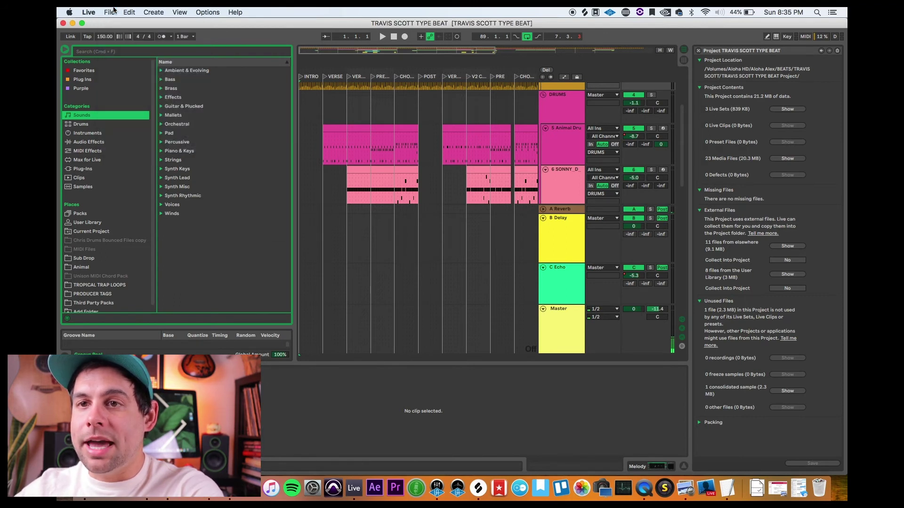